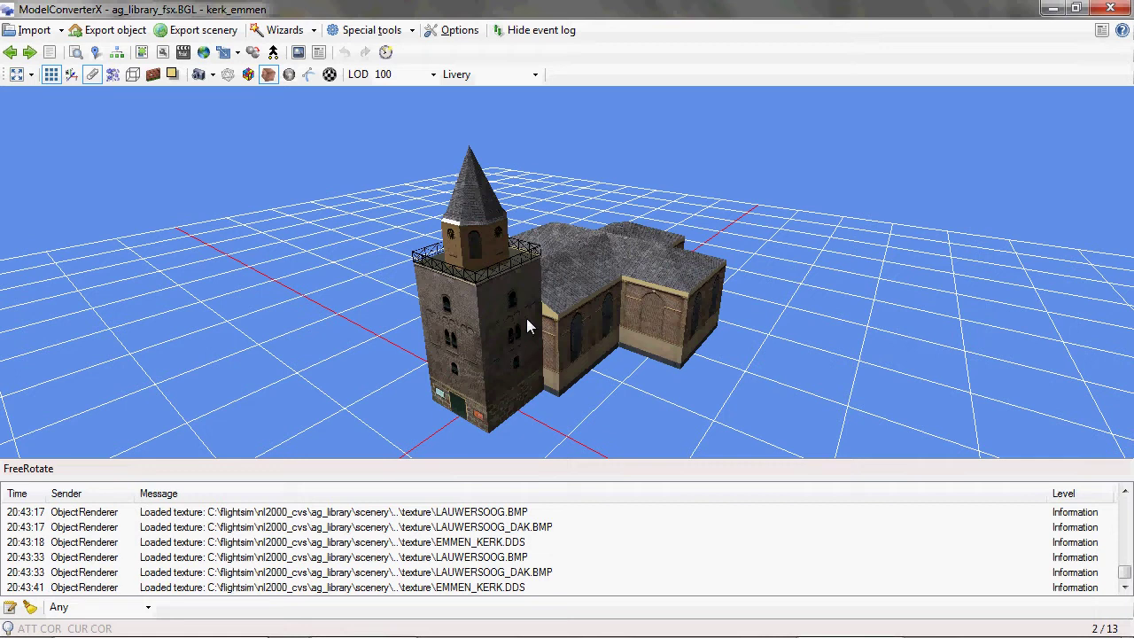
Step: Review the kerk_emmen bounding box and texture in Object information, then close it
left_click(75, 53)
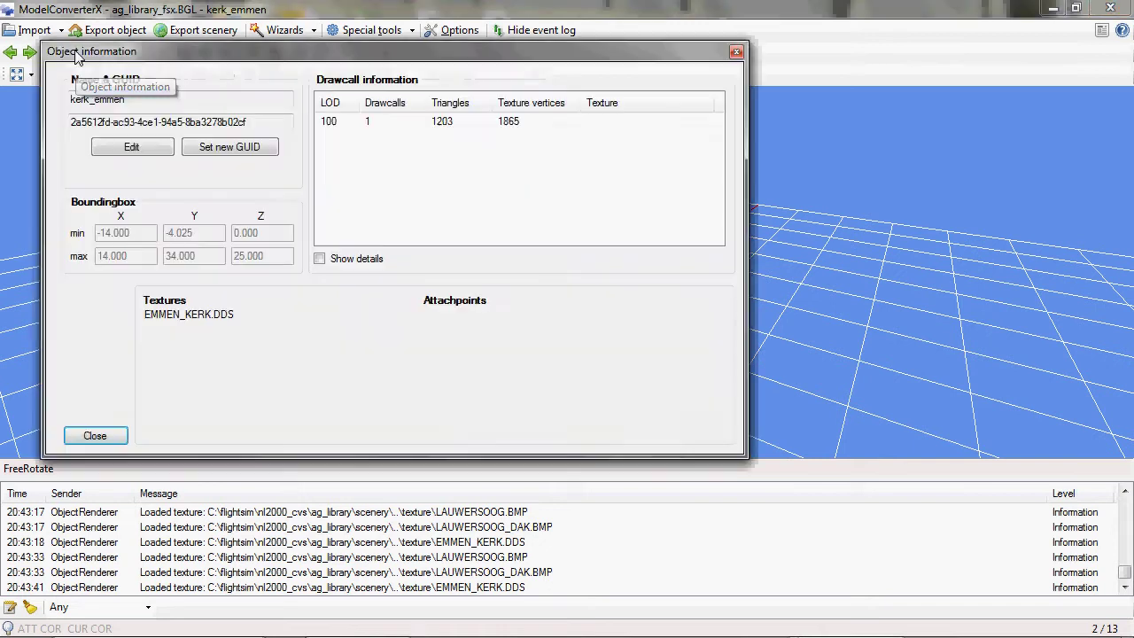
left_click_drag(248, 46, 556, 69)
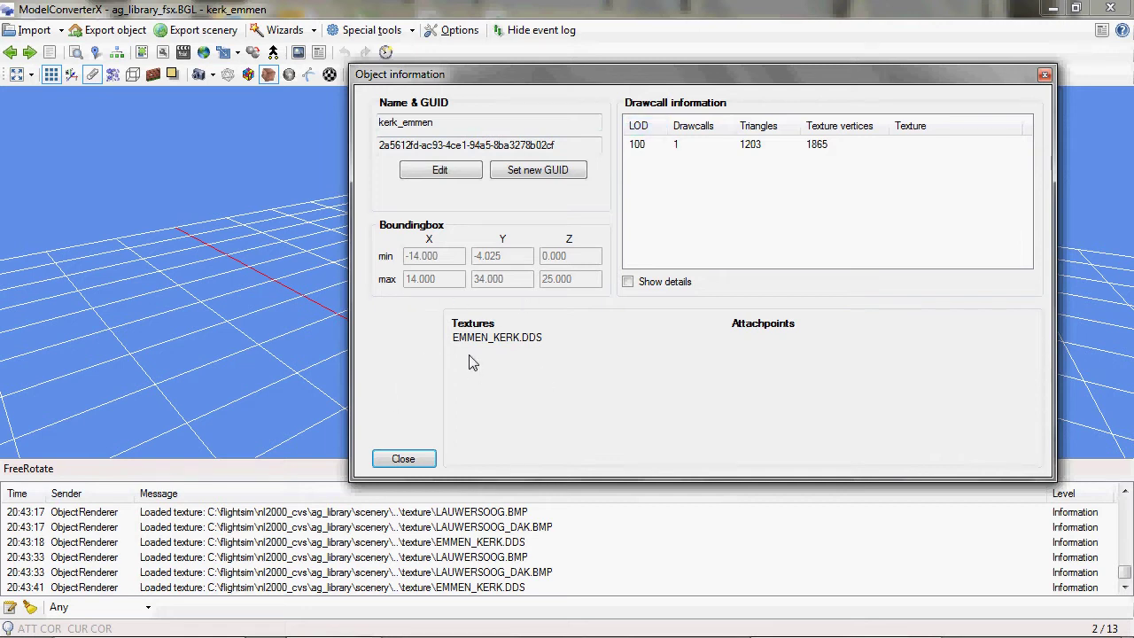
left_click(1044, 77)
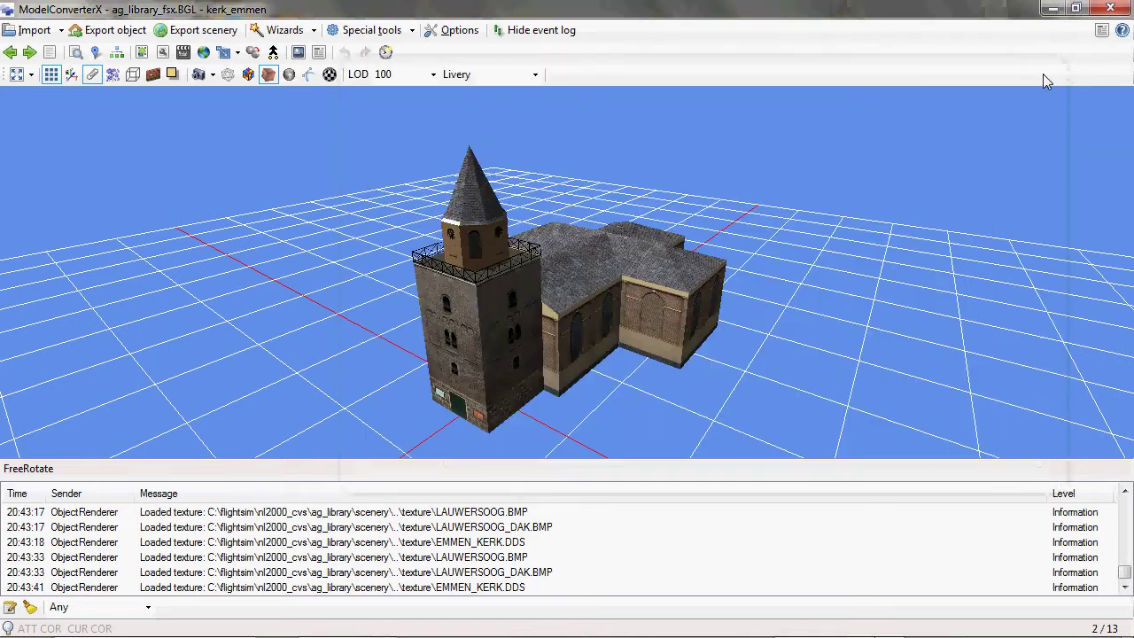
Step: Bring up the Object placement map and set its source to BingSatellite
left_click(96, 53)
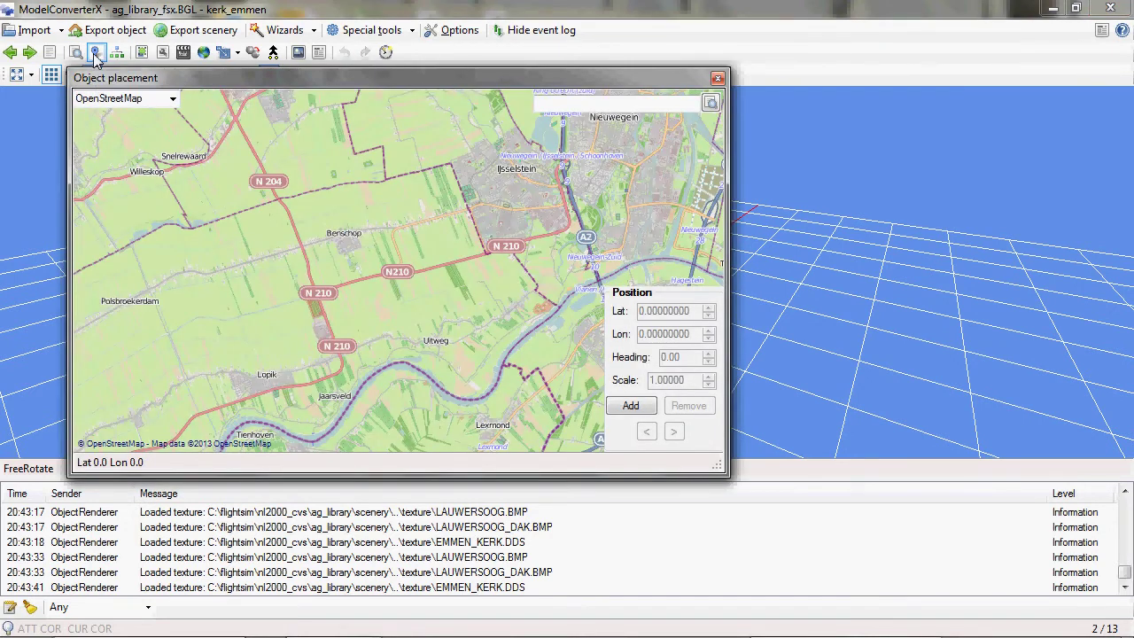
left_click_drag(251, 82, 437, 98)
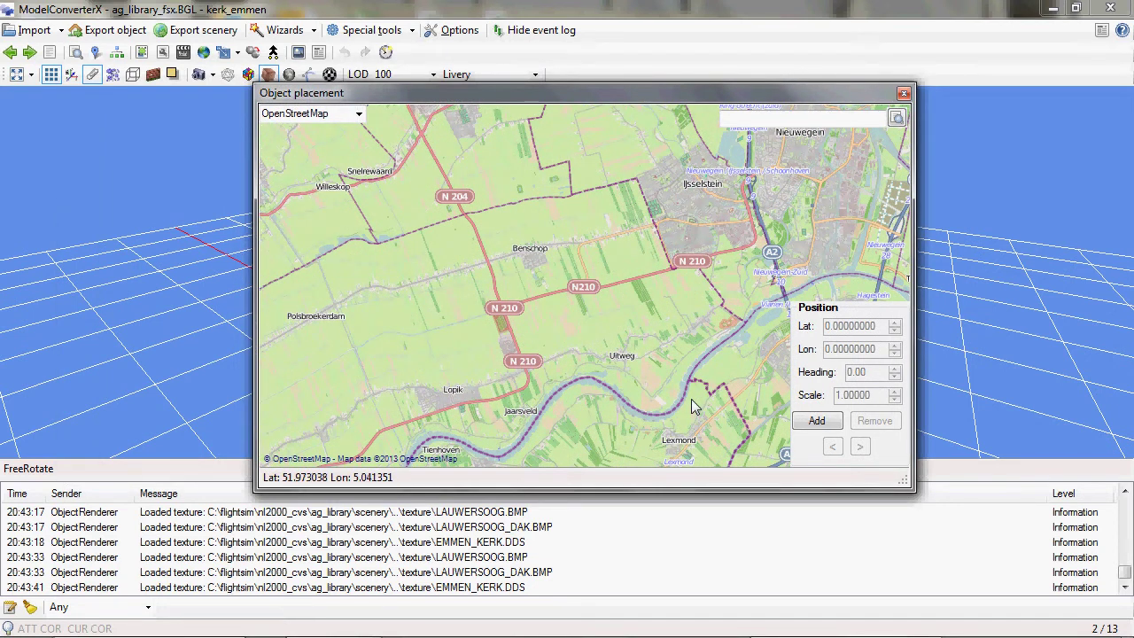
left_click(359, 115)
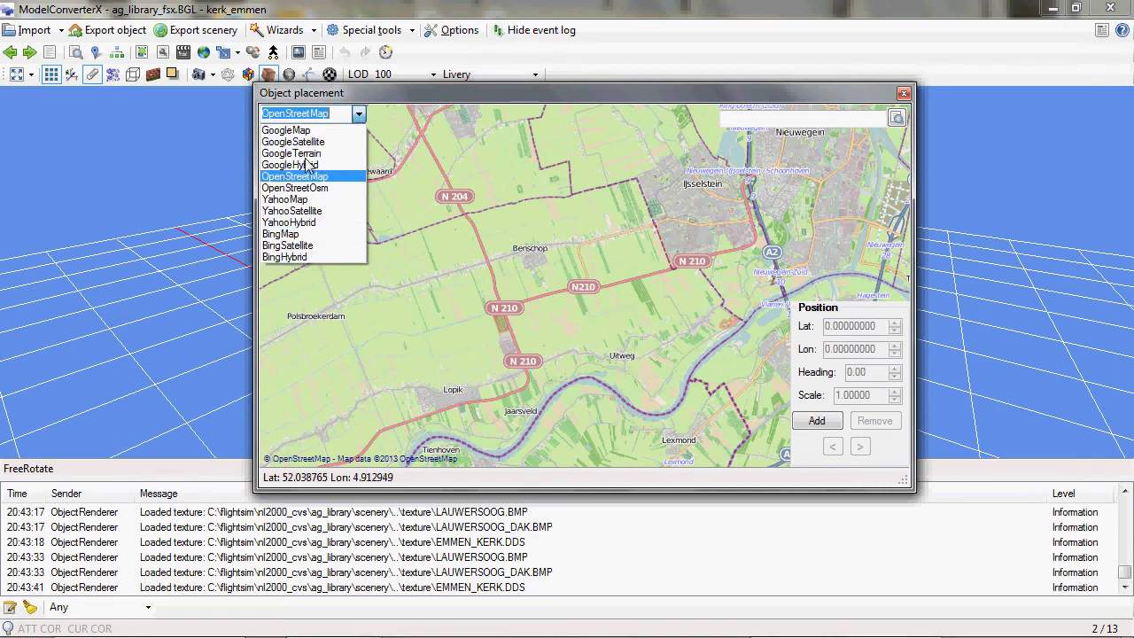
left_click(301, 246)
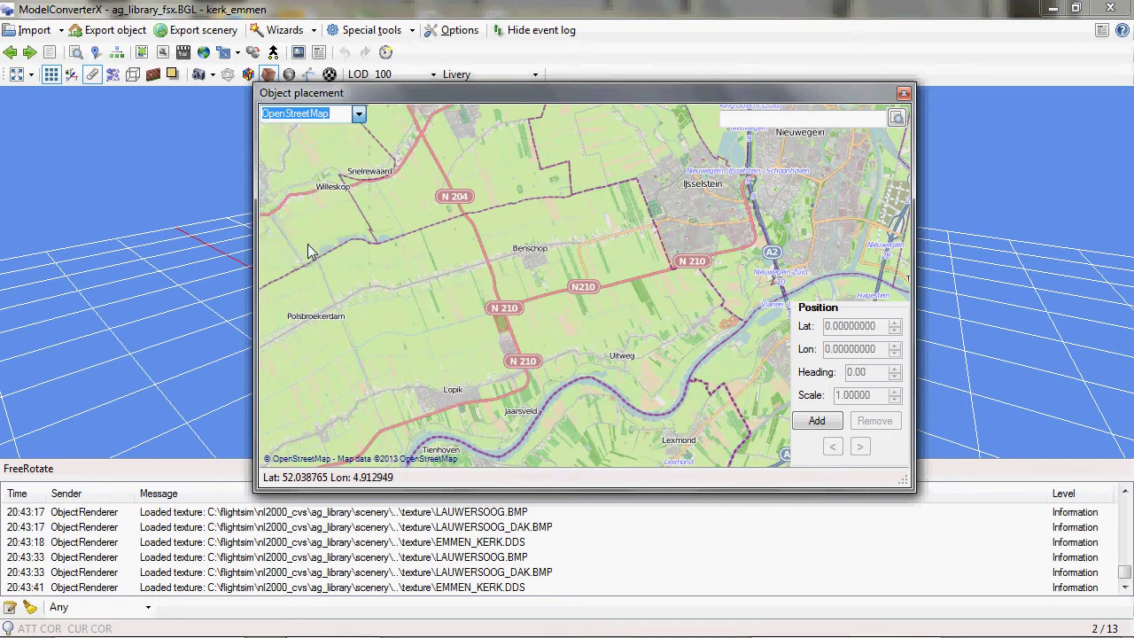
Step: Pan and zoom the satellite map onto the village road near the roundabout
left_click_drag(633, 248, 591, 306)
scroll(589, 293, "up", 1)
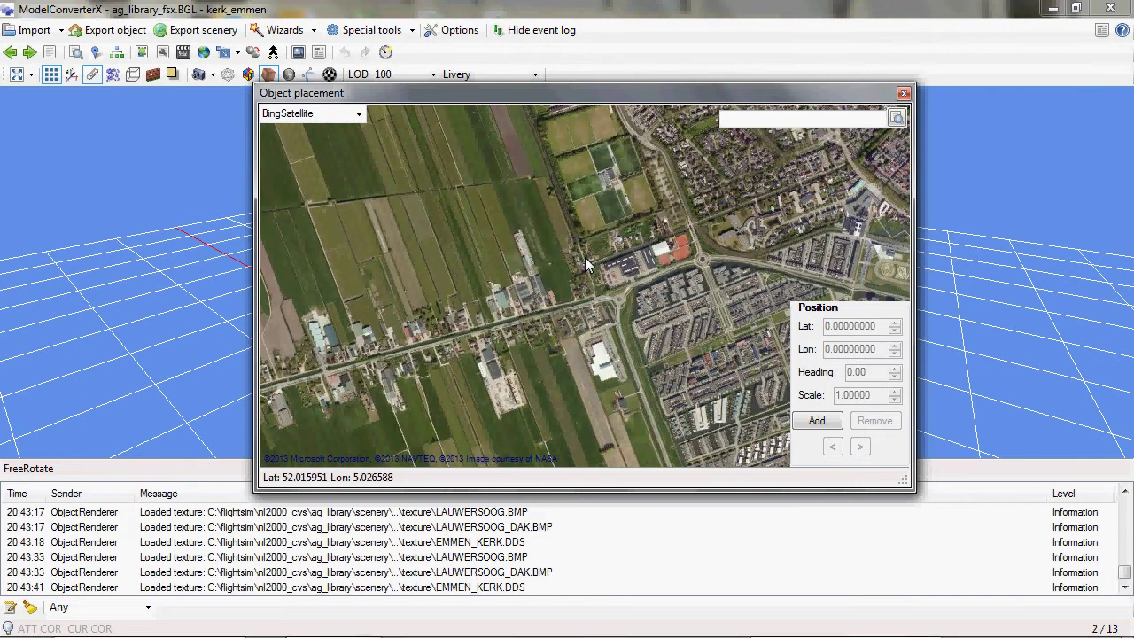
scroll(573, 275, "up", 1)
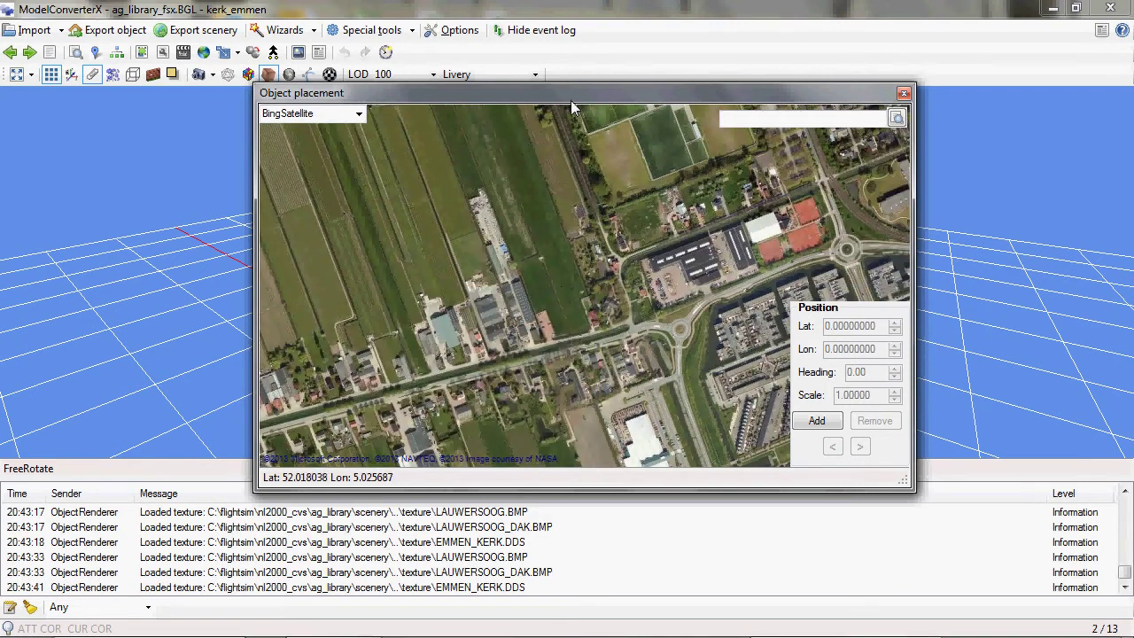
left_click_drag(576, 324, 615, 304)
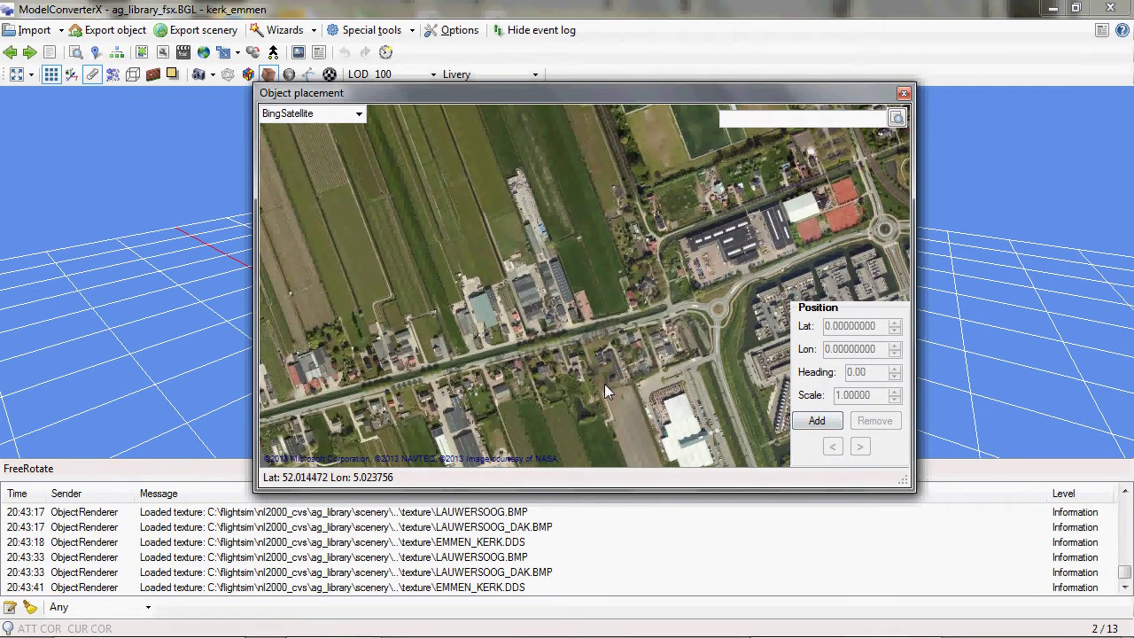
Step: Add a church instance beside the village road, with heading 45.00 and scale 1.00000
left_click(817, 421)
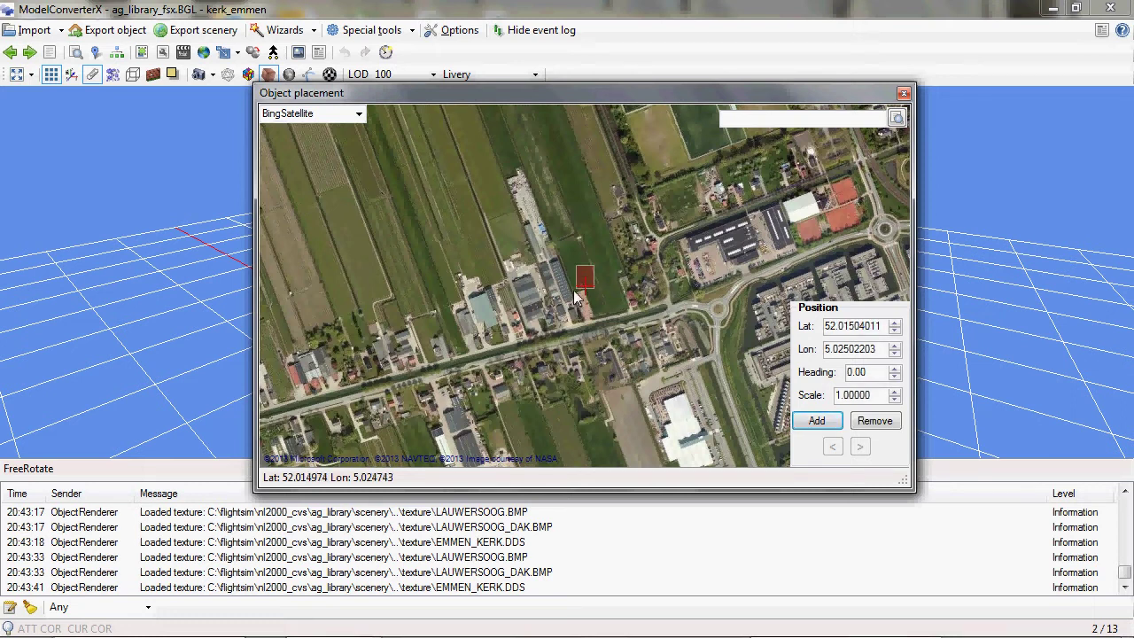
left_click_drag(573, 93, 661, 450)
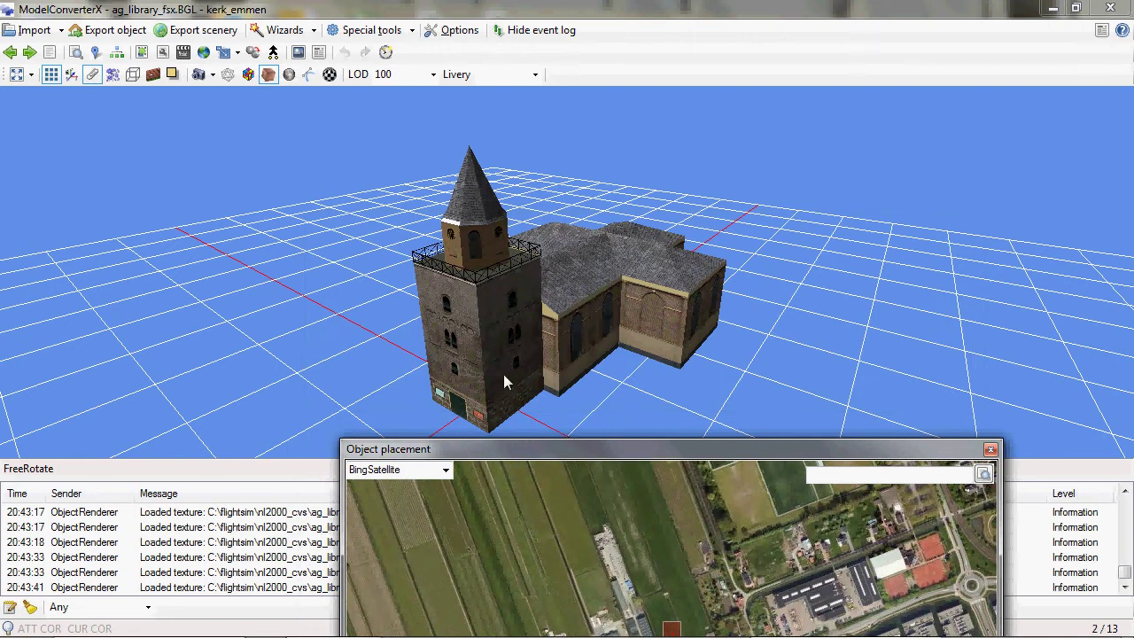
left_click_drag(631, 453, 651, 170)
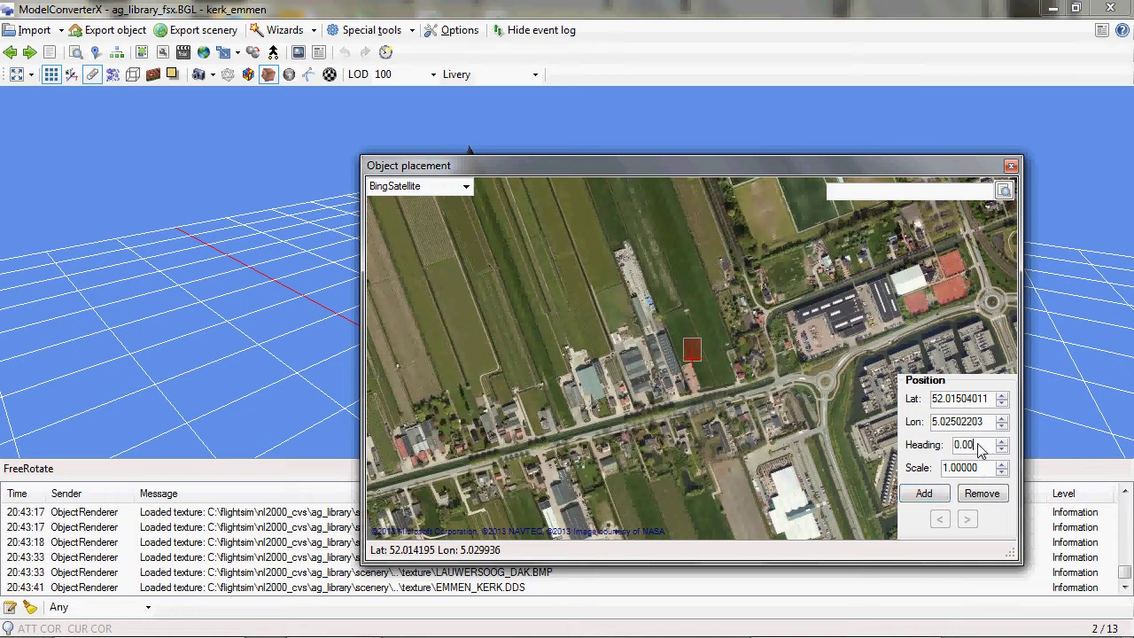
scroll(979, 451, "up", 4)
scroll(979, 451, "up", 9)
scroll(986, 473, "up", 4)
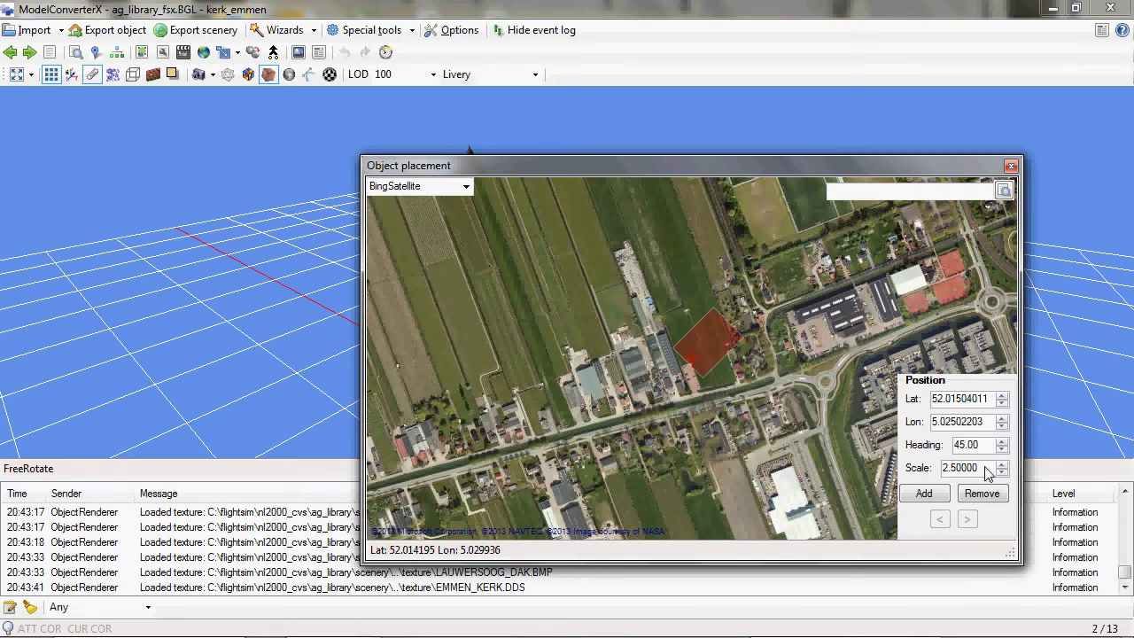
scroll(986, 474, "down", 4)
left_click_drag(664, 401, 684, 407)
Step: Reposition the church to Lat 52.01657200, Lon 5.02459288 in the open field
left_click(699, 364)
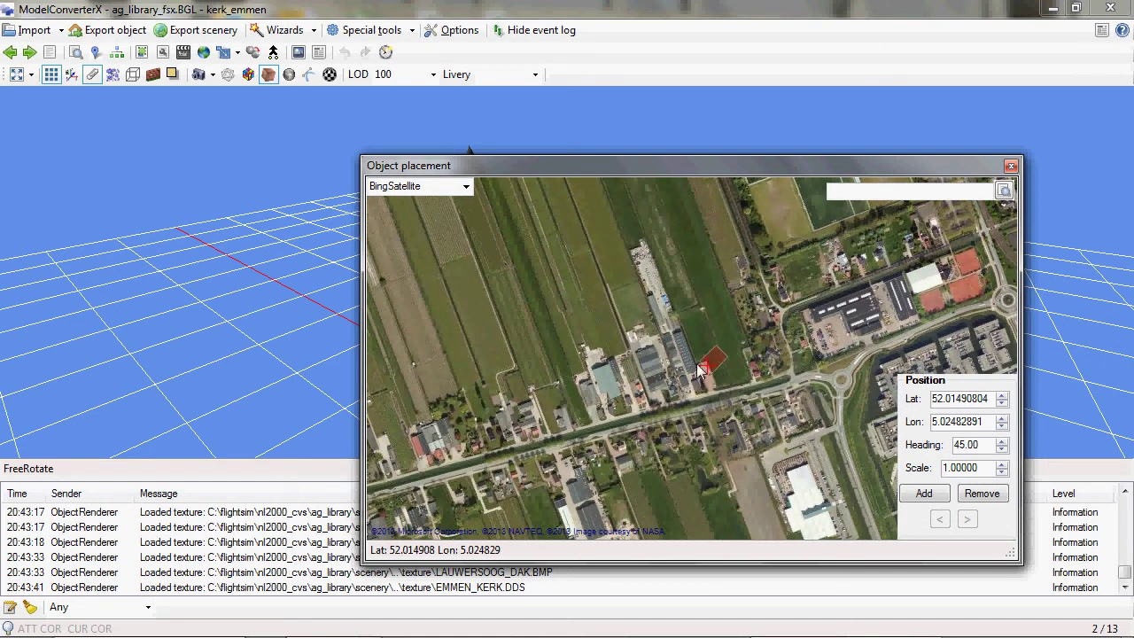
left_click(701, 285)
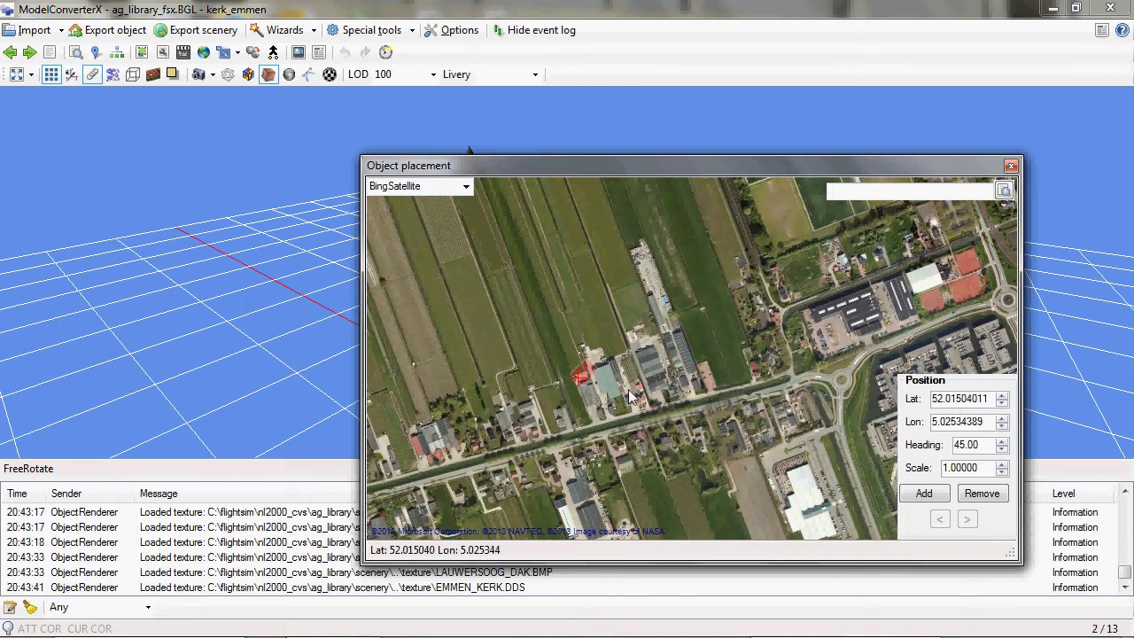
left_click(696, 250)
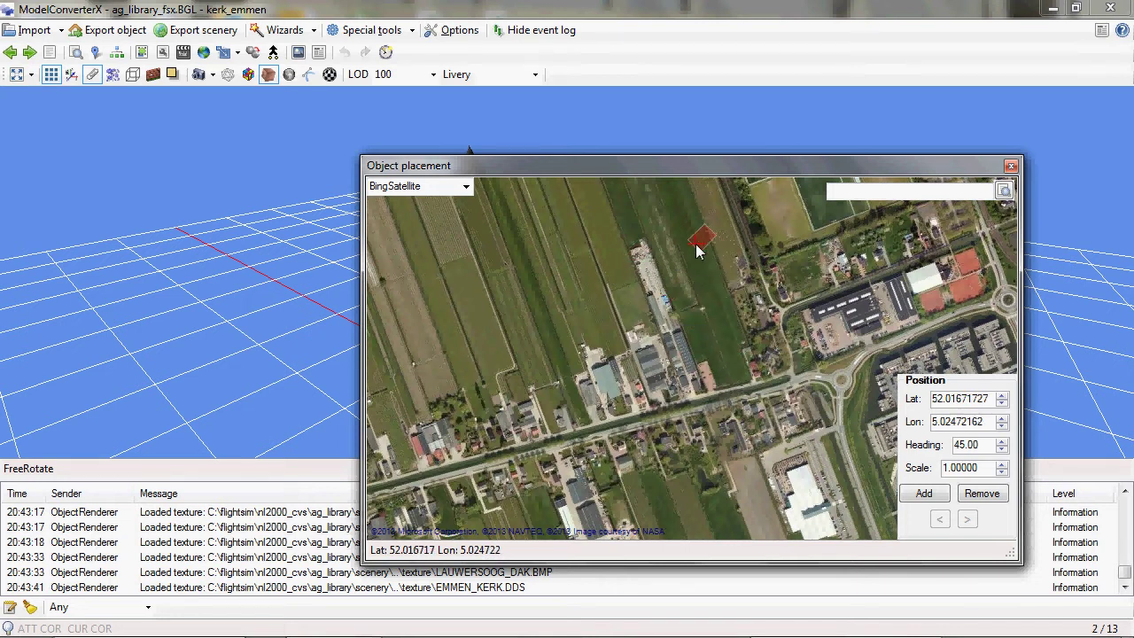
left_click(696, 248)
left_click(695, 245)
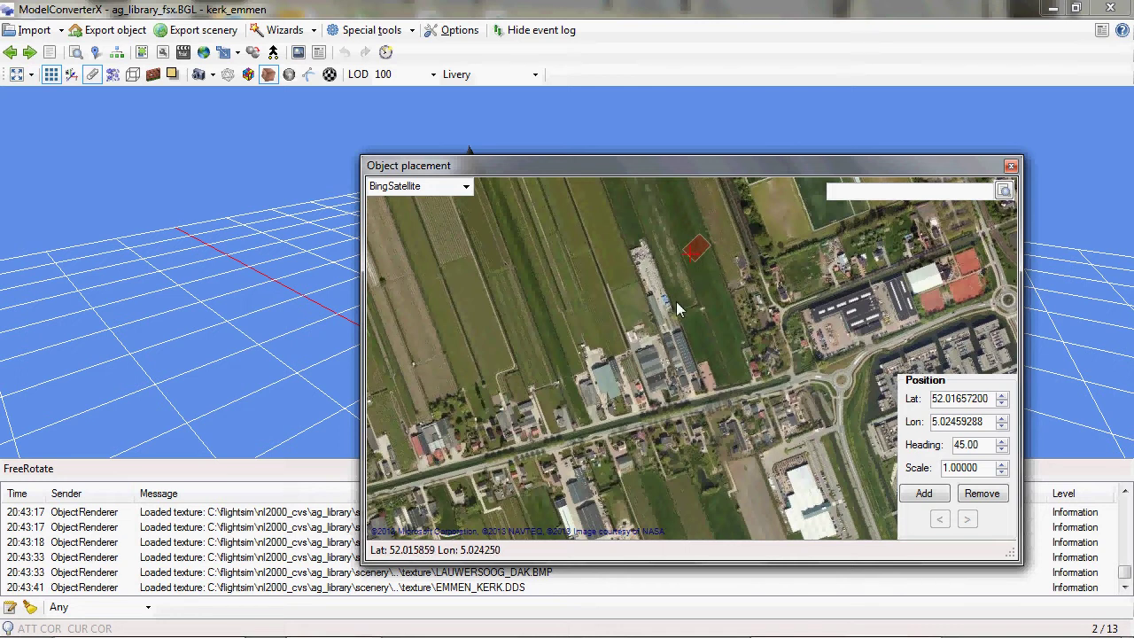
left_click_drag(679, 349, 777, 325)
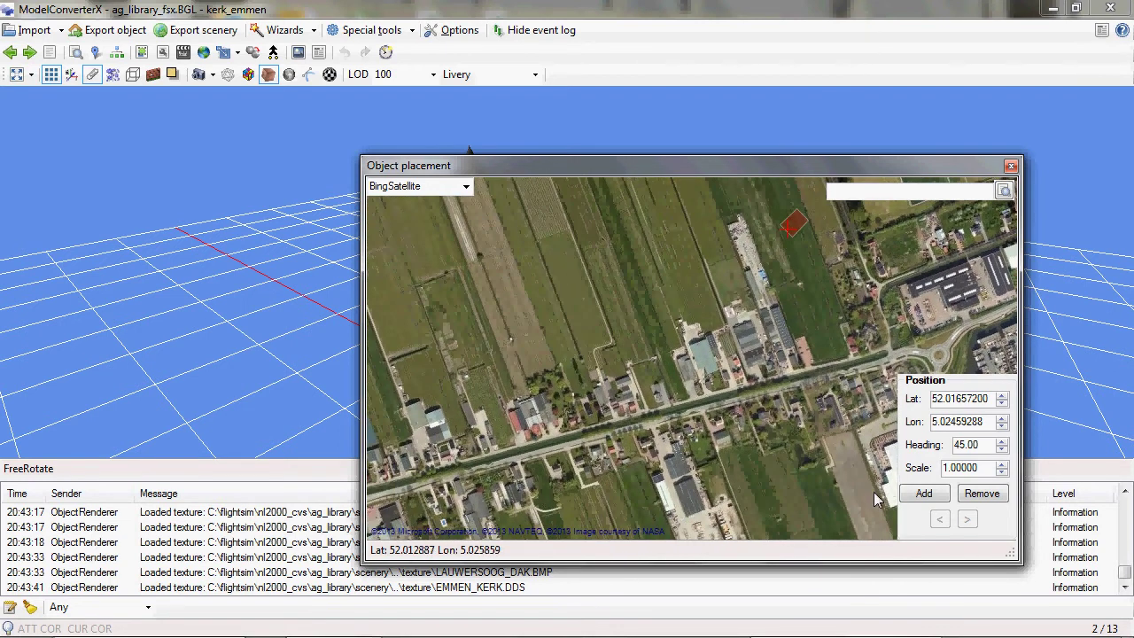
Step: Add a second church instance at Lat 52.01610980, Lon 5.02257586, heading -66.00, scale 0.70000
left_click(923, 494)
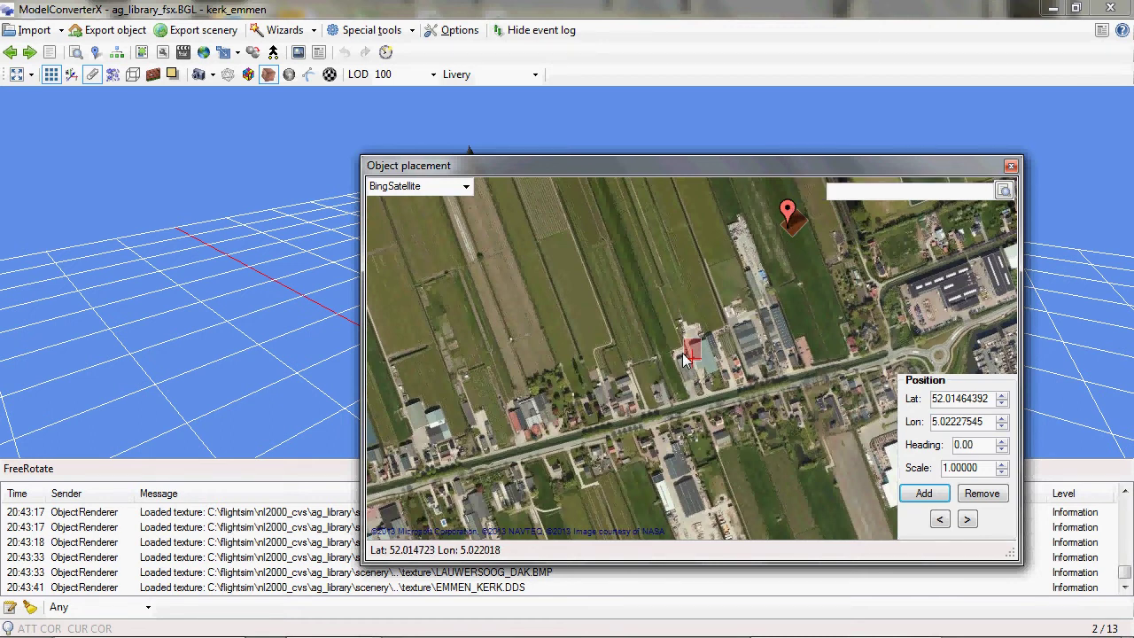
left_click_drag(690, 358, 705, 267)
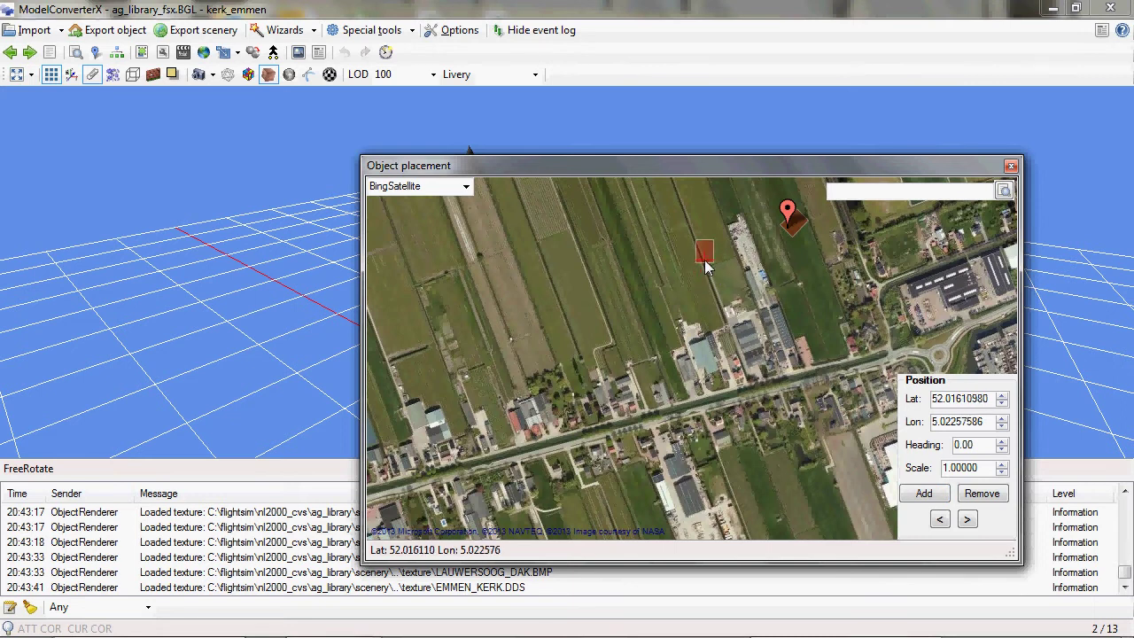
scroll(984, 475, "down", 1)
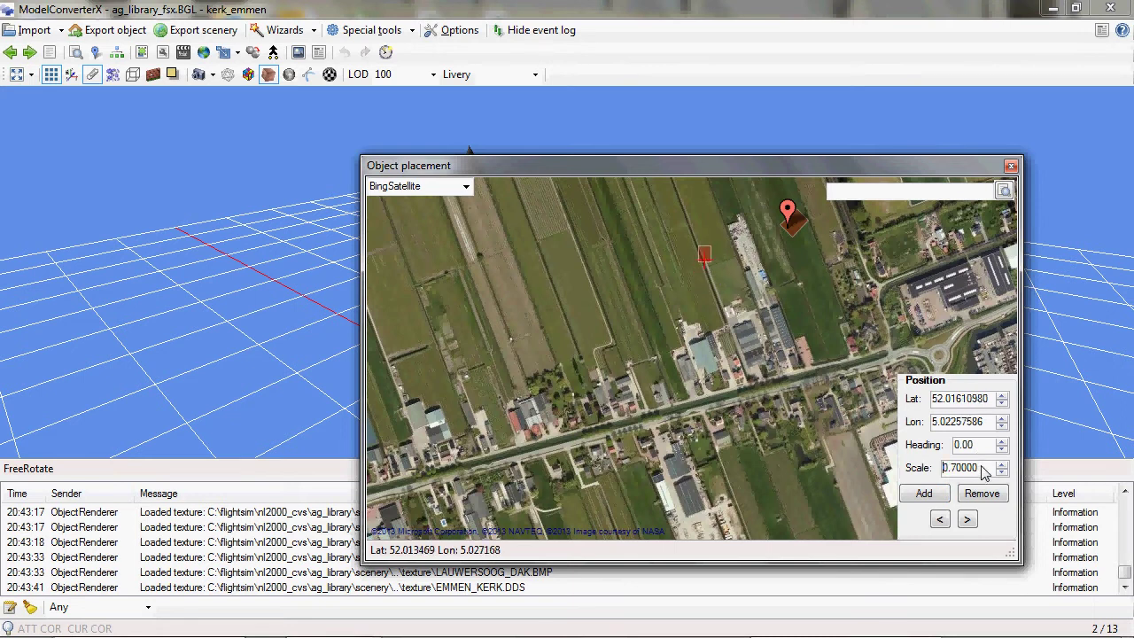
scroll(983, 453, "down", 1)
scroll(983, 454, "down", 3)
left_click_drag(775, 337, 651, 450)
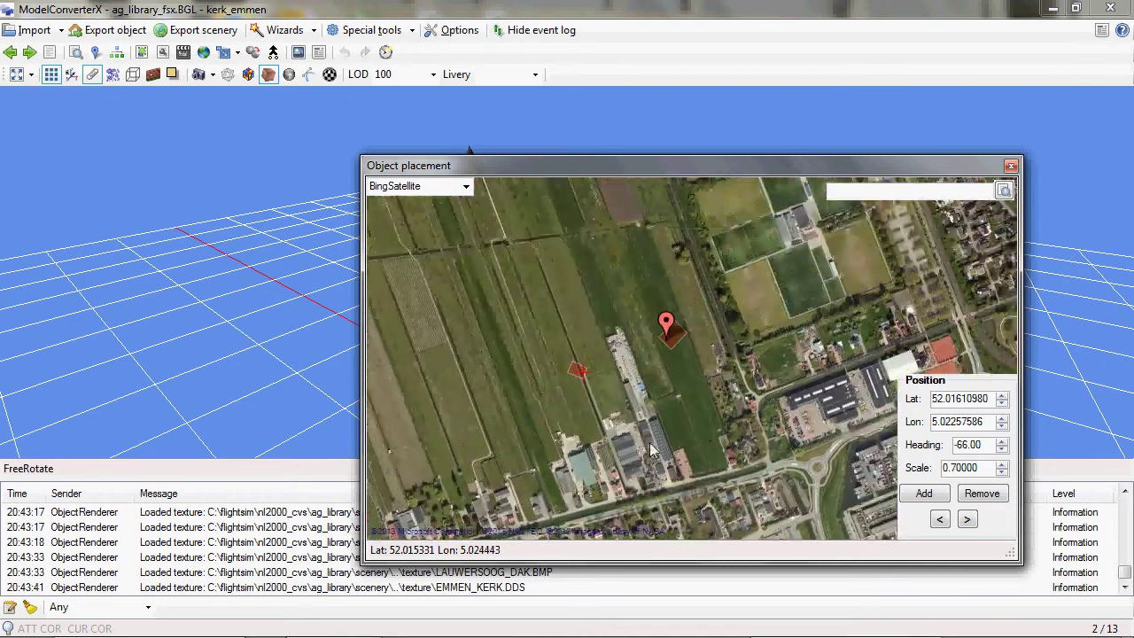
mouse_move(642, 363)
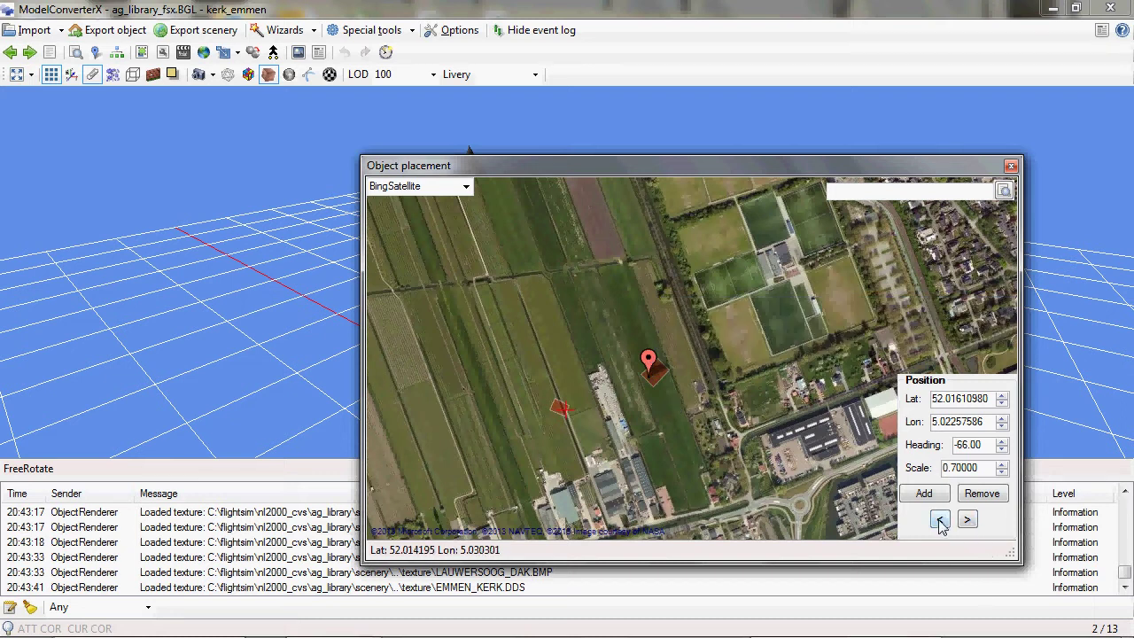
Step: Cycle between the two placed church instances, then bring the main 3D church view forward
left_click(968, 521)
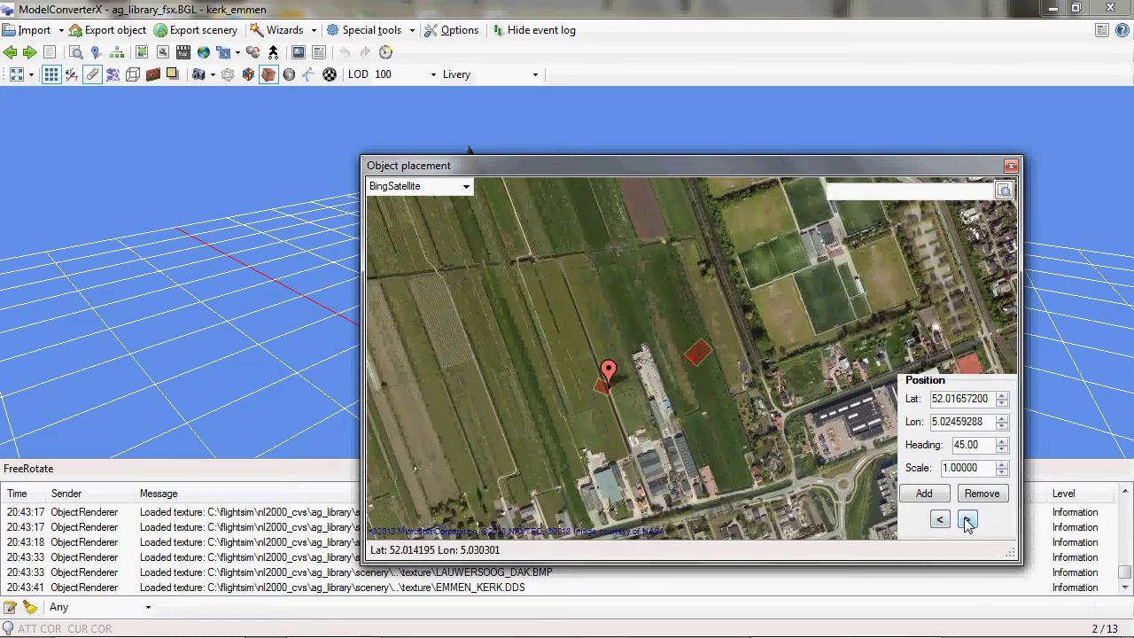
left_click(967, 521)
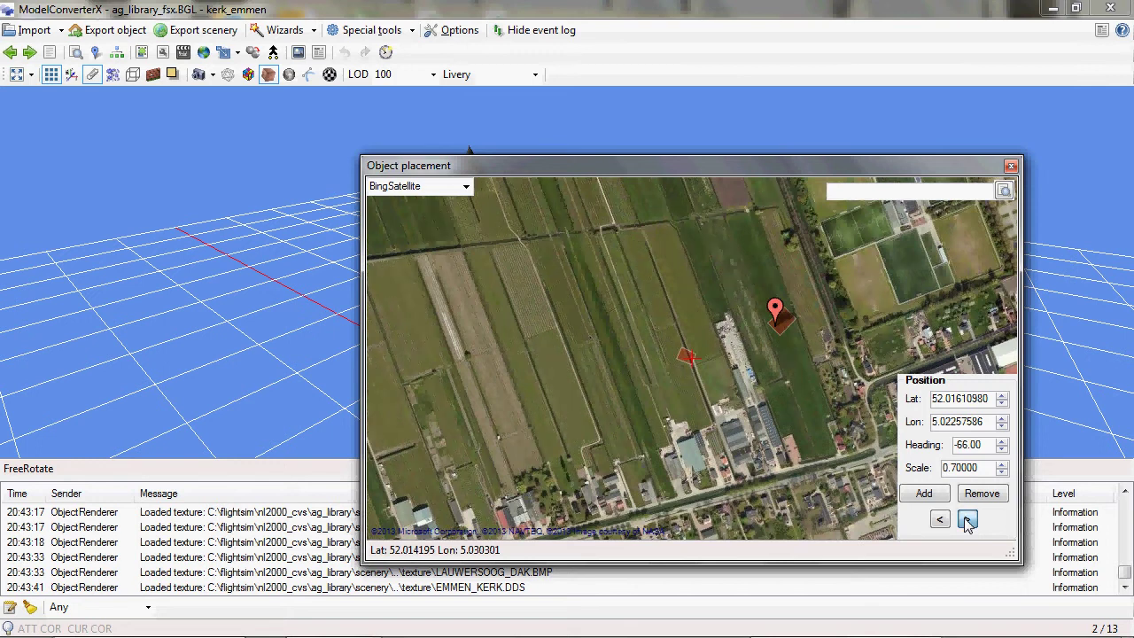
left_click(967, 521)
left_click(967, 521)
left_click(967, 520)
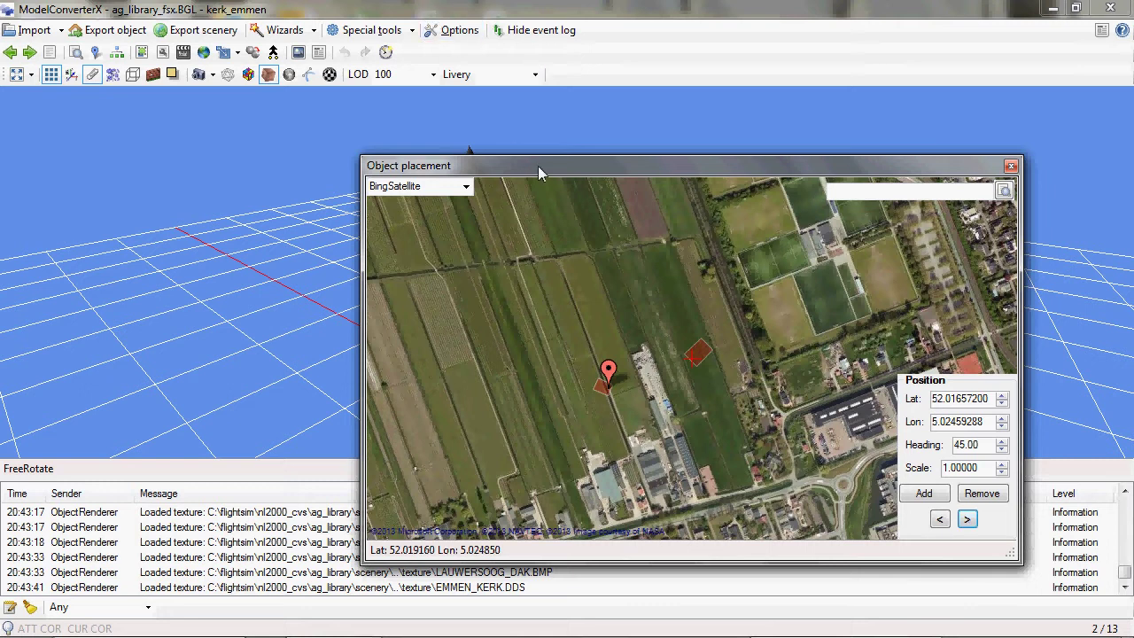
left_click(469, 15)
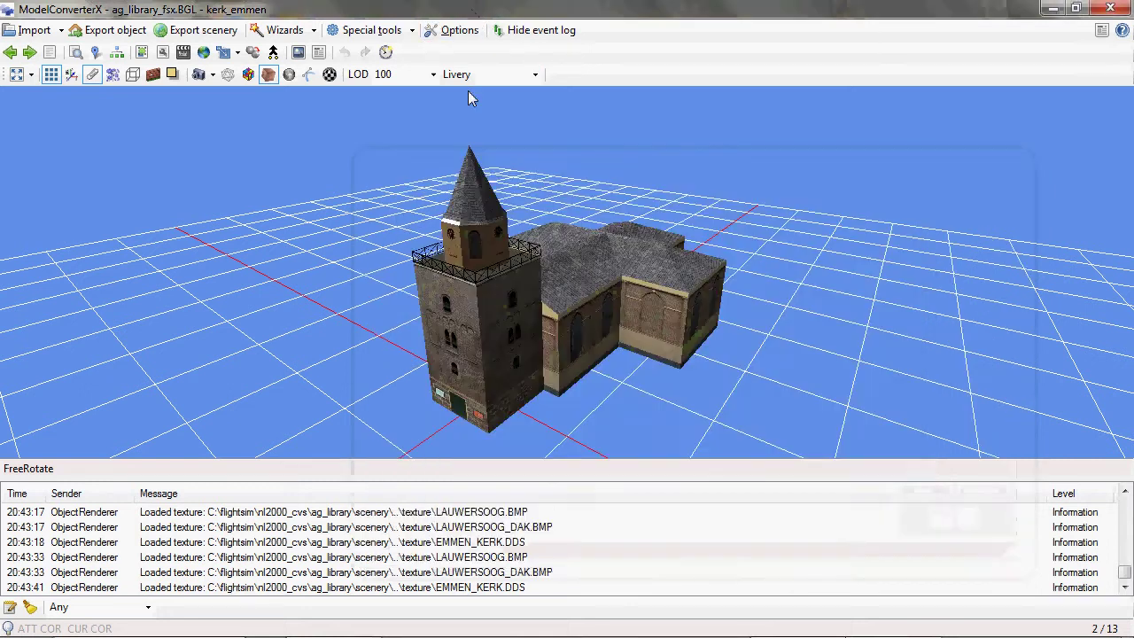
Step: Load the next model, lauwersoog_knrm (3 of 13), and return to the Object placement map
left_click(29, 53)
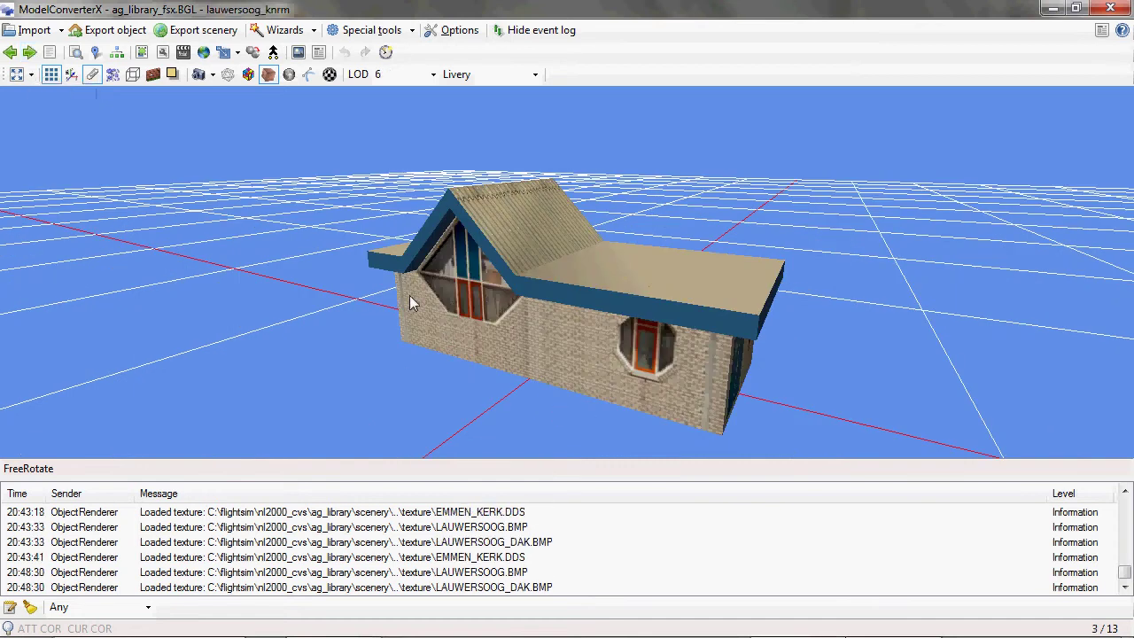
key("alt+Tab")
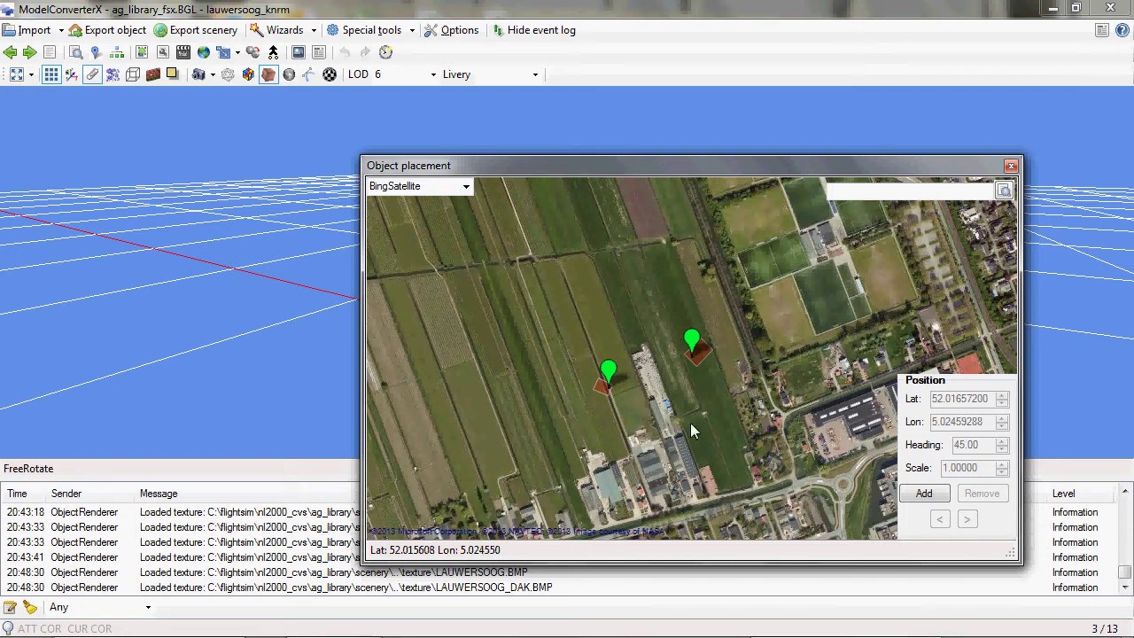
Step: Add a lauwersoog_knrm chapel instance at Lat 52.01604377, Lon 5.02437830, south of the churches
left_click_drag(684, 440, 676, 351)
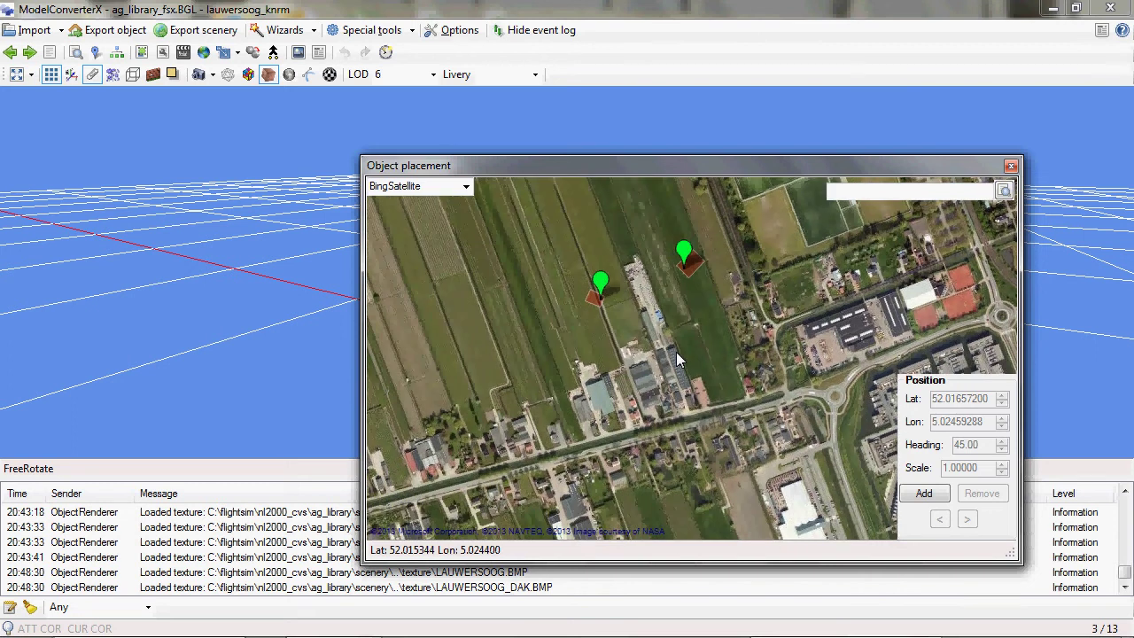
left_click(922, 494)
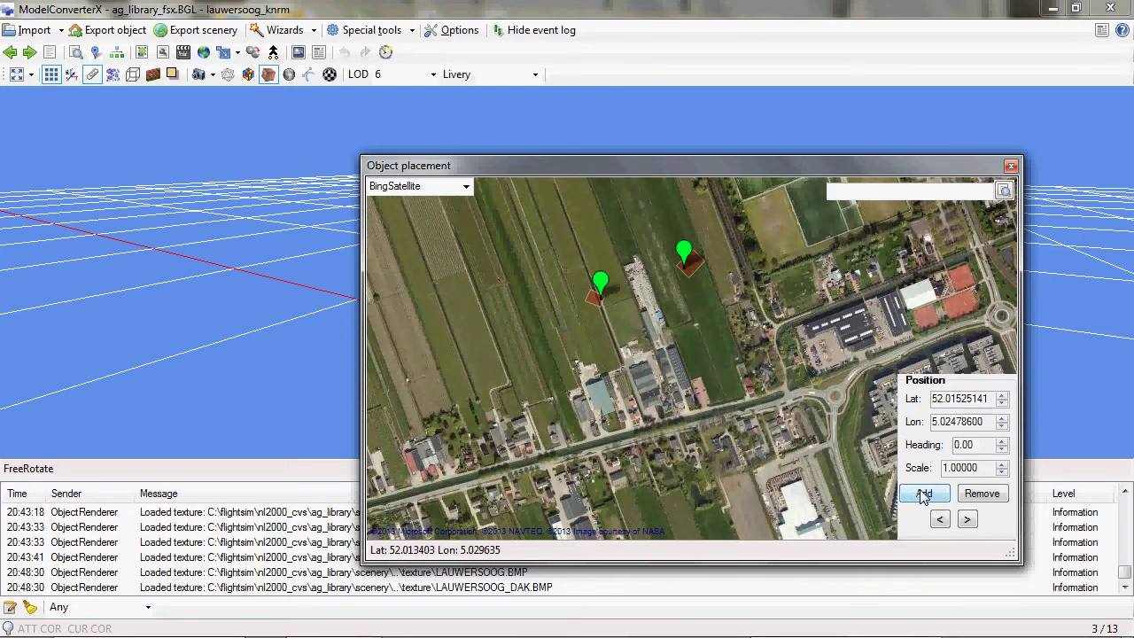
left_click_drag(695, 328, 696, 352)
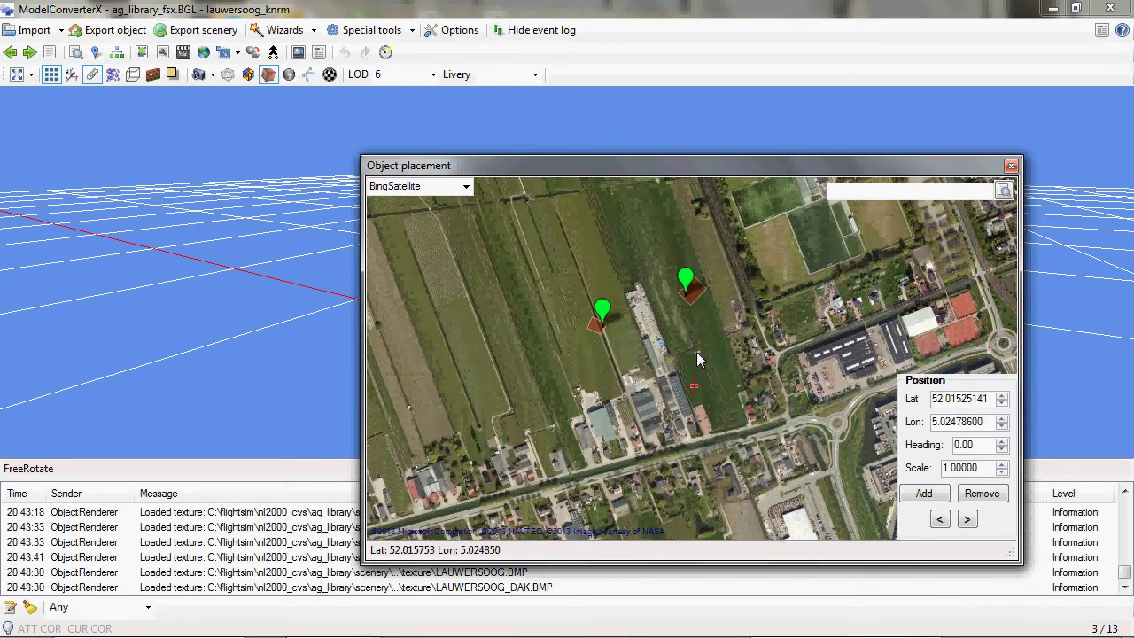
left_click(926, 496)
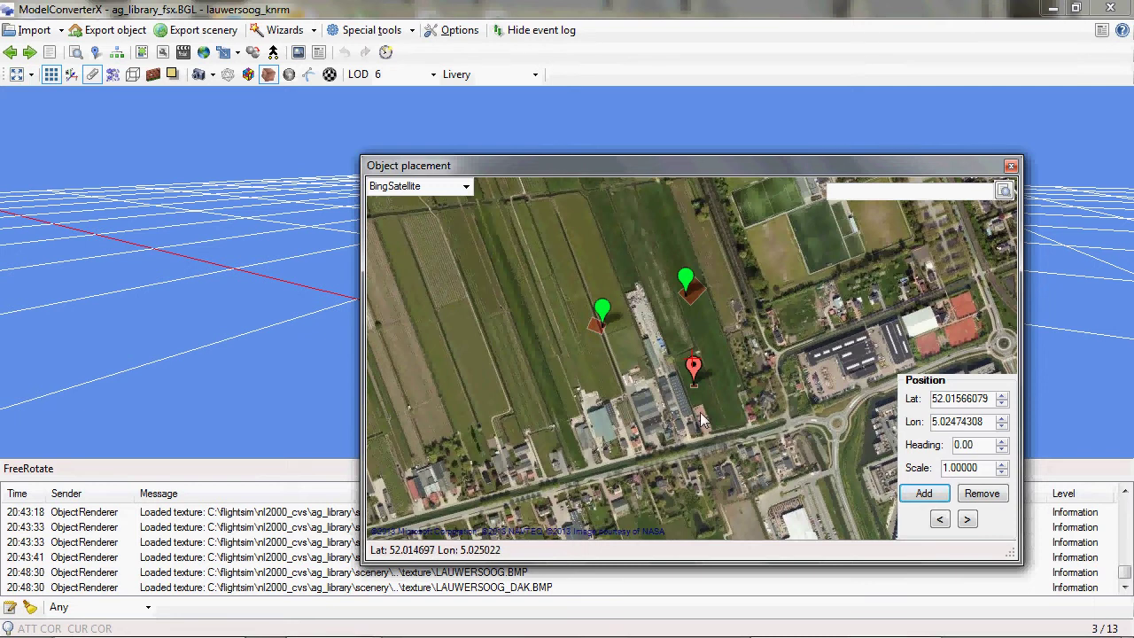
left_click(676, 334)
left_click(677, 334)
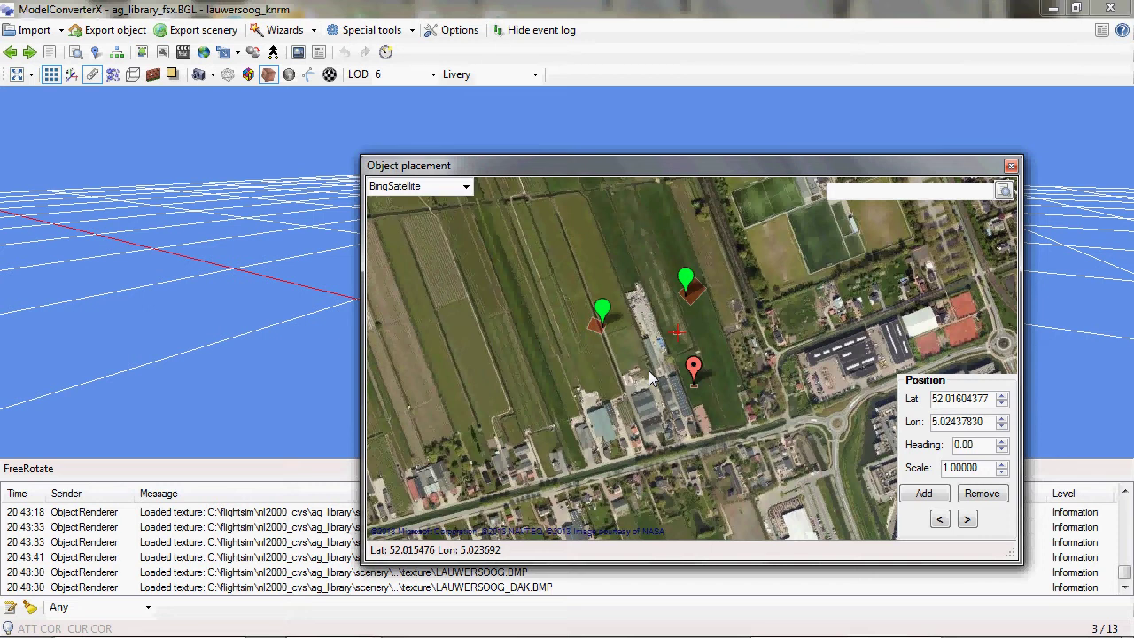
Step: Read the map marker tooltips to find the two kerk_emmen churches and the lauwersoog_knrm chapel
mouse_move(692, 370)
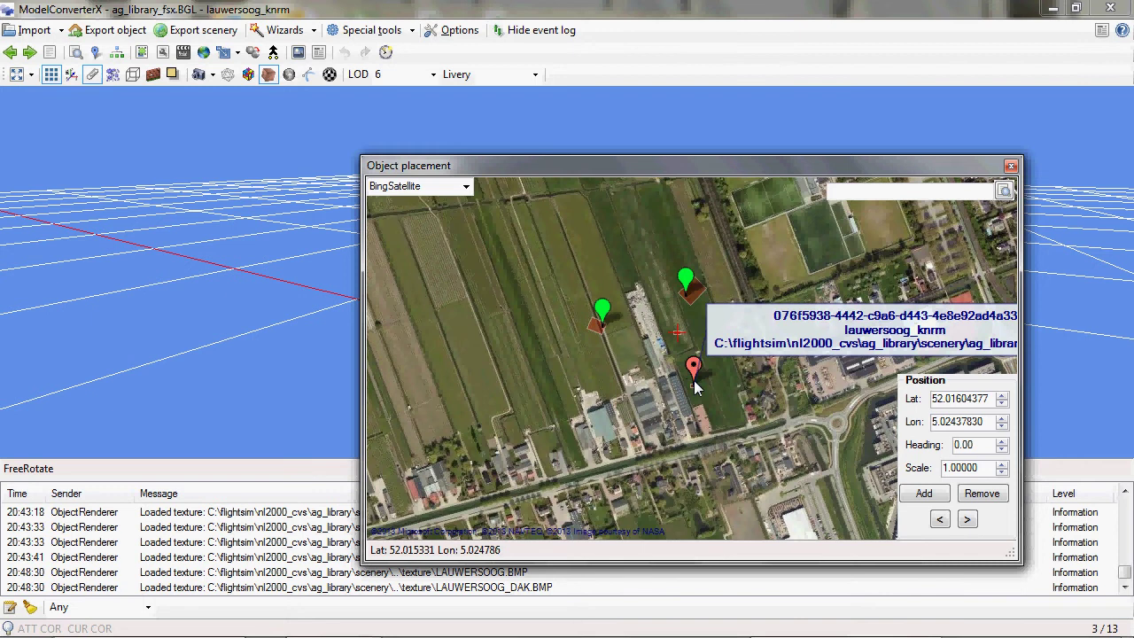
mouse_move(602, 306)
mouse_move(683, 281)
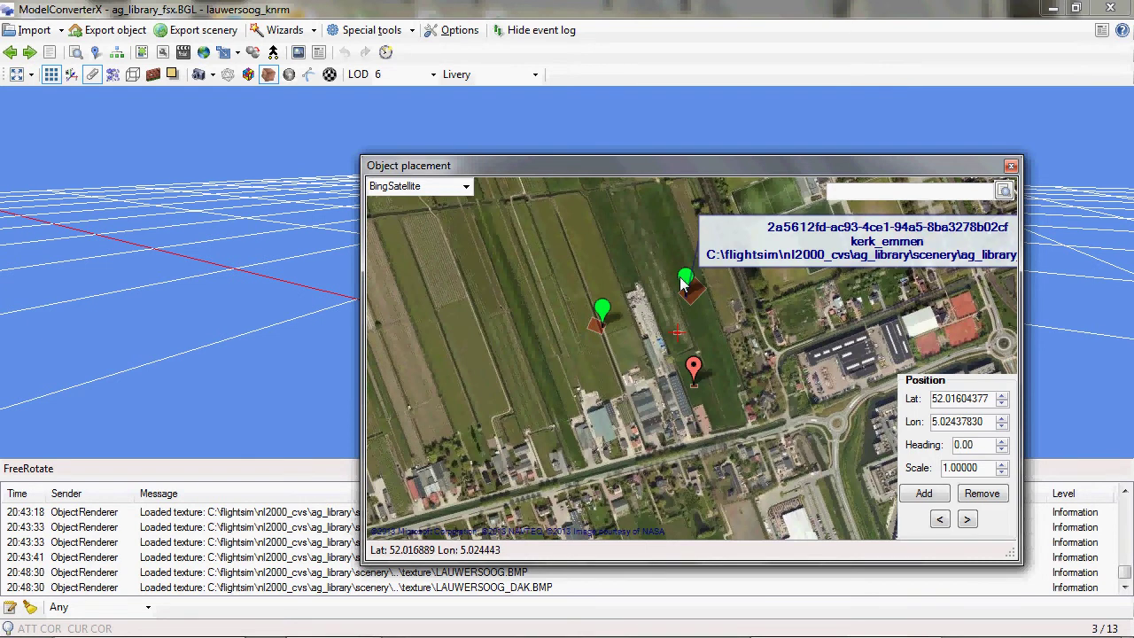
mouse_move(694, 369)
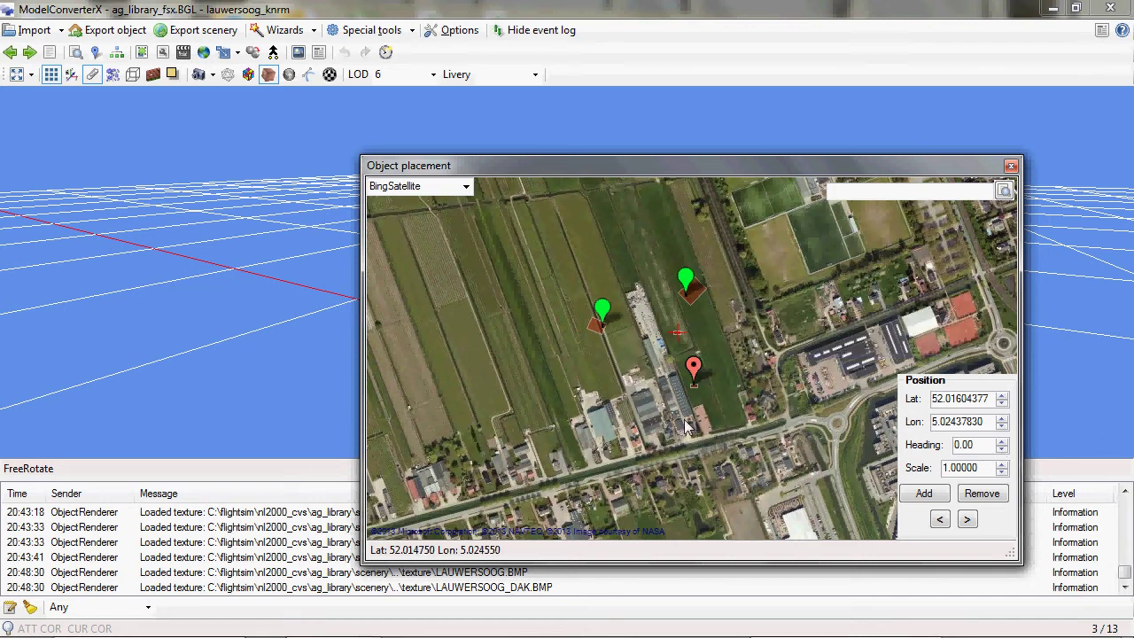
Step: Step back to the extra lauwersoog_knrm chapel placement and remove it, leaving two kerk_emmen markers
left_click(940, 519)
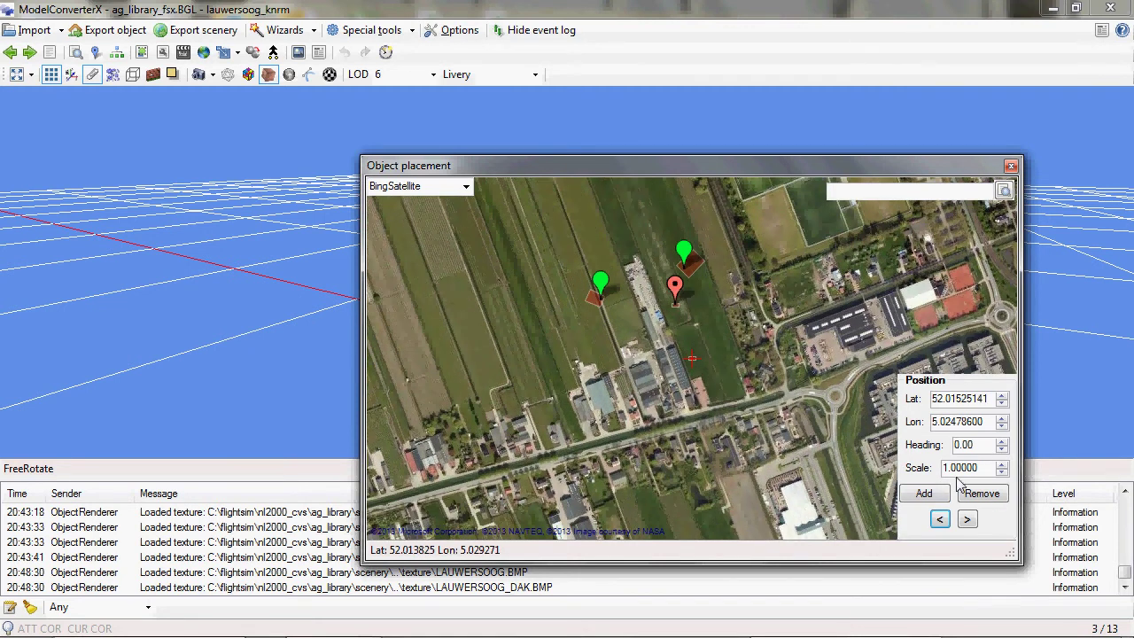
left_click(979, 495)
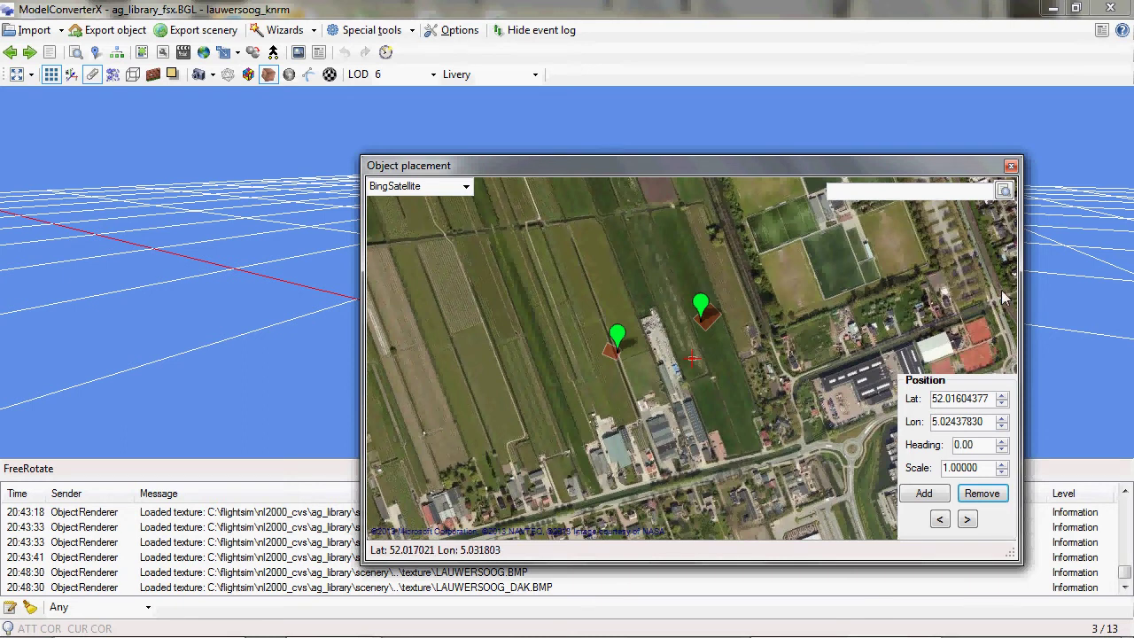
Step: Close the Object placement map to return to the lauwersoog_knrm chapel's 3D view
left_click(1011, 167)
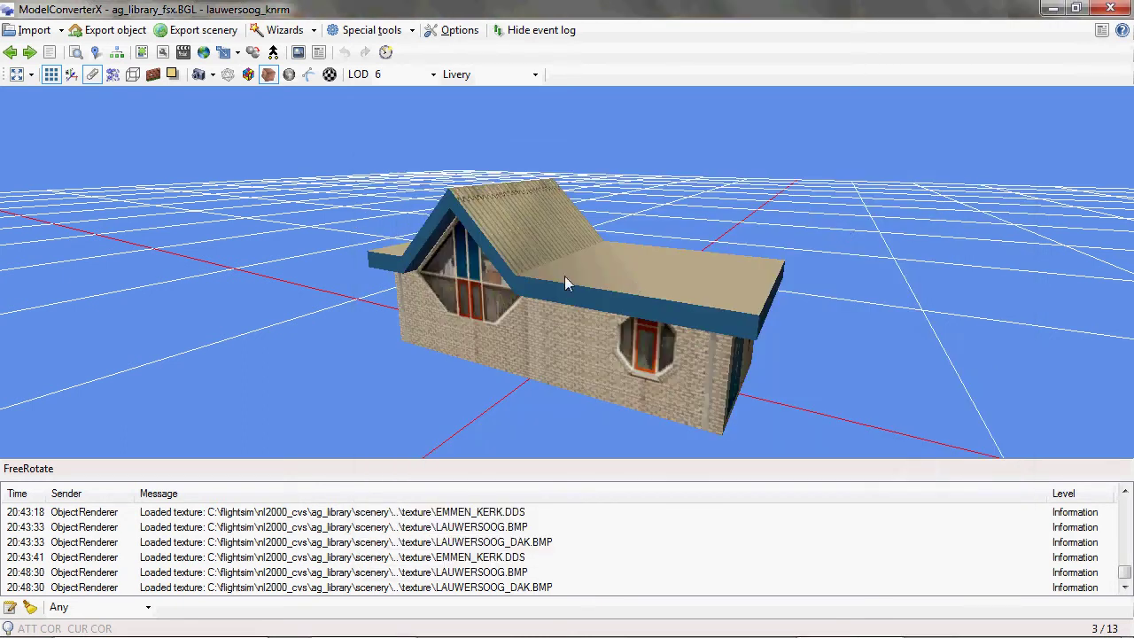